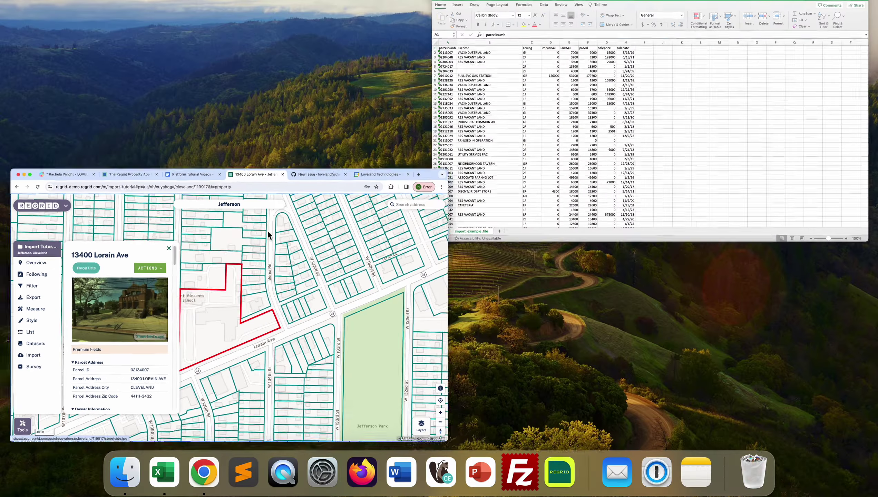
Bring the import_example_file workbook to the front in Excel to review its parcel rows.
left_click(650, 170)
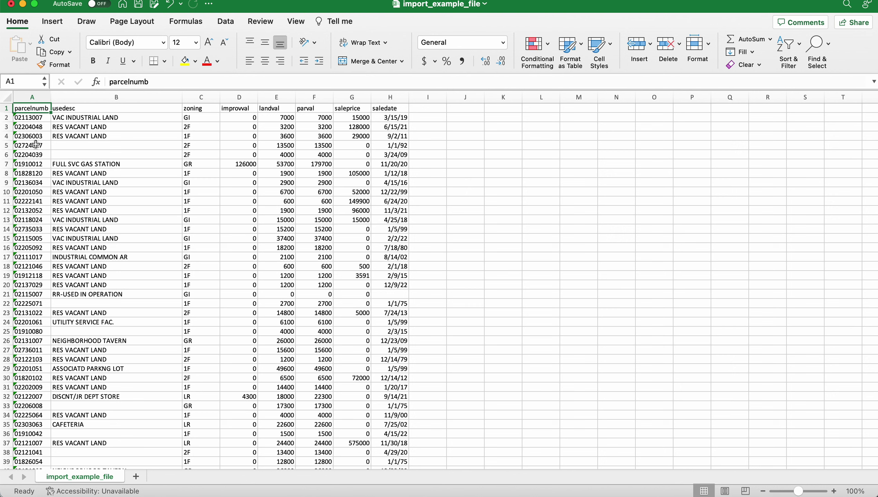
left_click(28, 93)
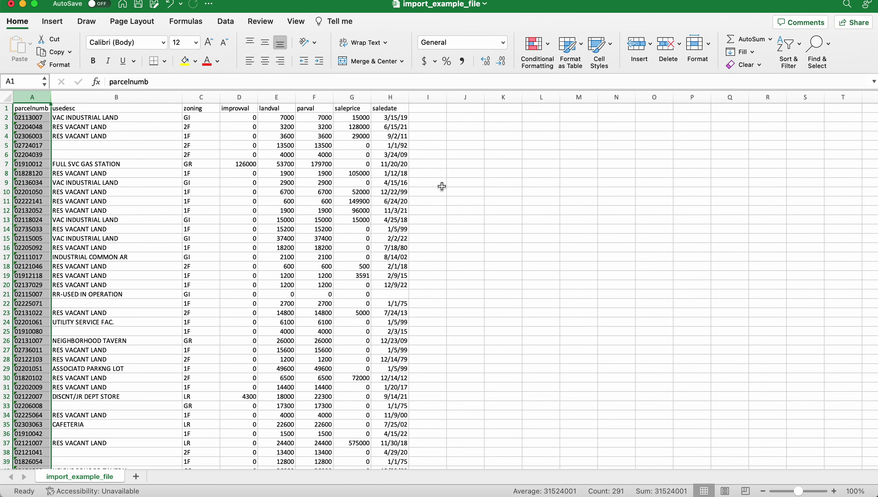
scroll(104, 181, "down", 1)
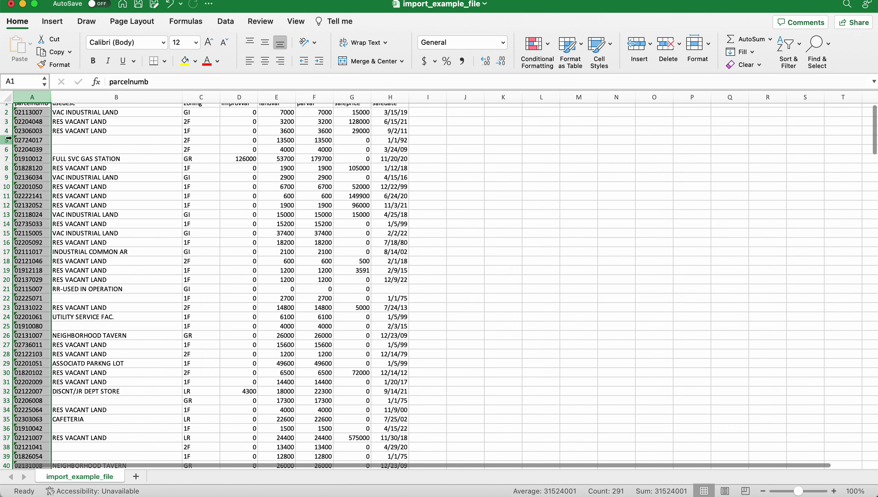
left_click(3, 140)
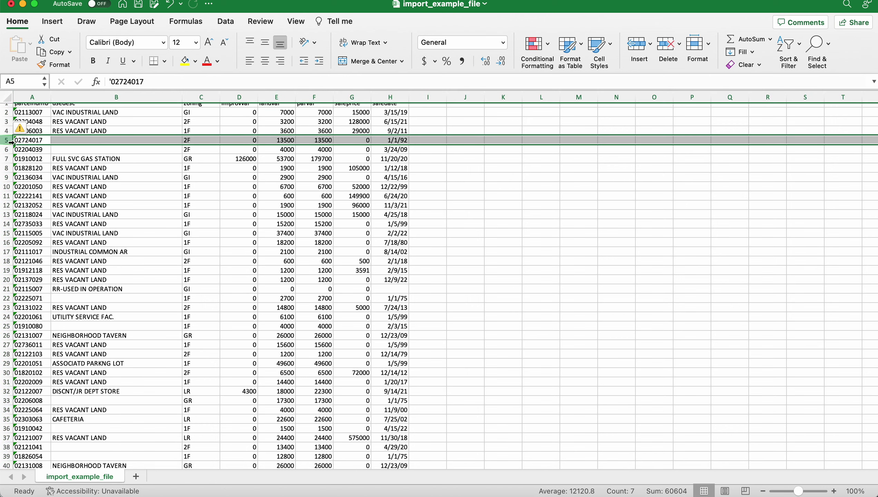
scroll(141, 187, "up", 1)
left_click(432, 173)
scroll(155, 257, "down", 10)
scroll(154, 258, "up", 10)
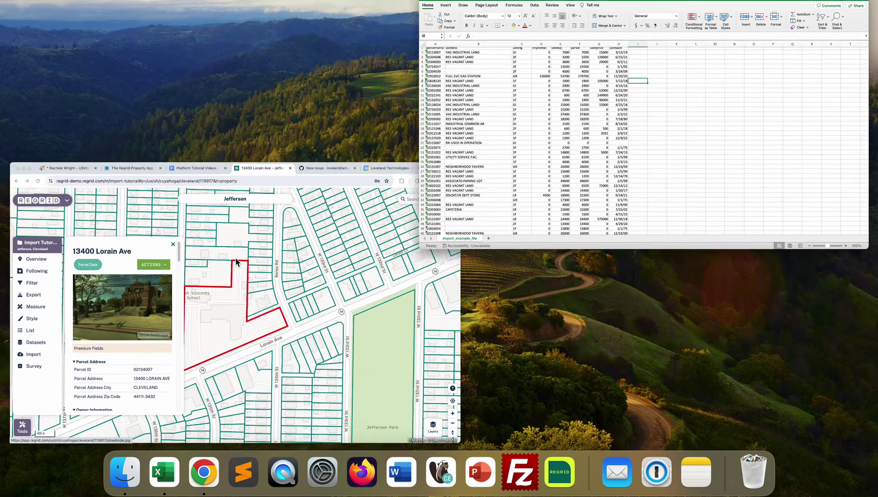
Upload import_example_file.csv from Downloads through Regrid's Import panel.
left_click(218, 302)
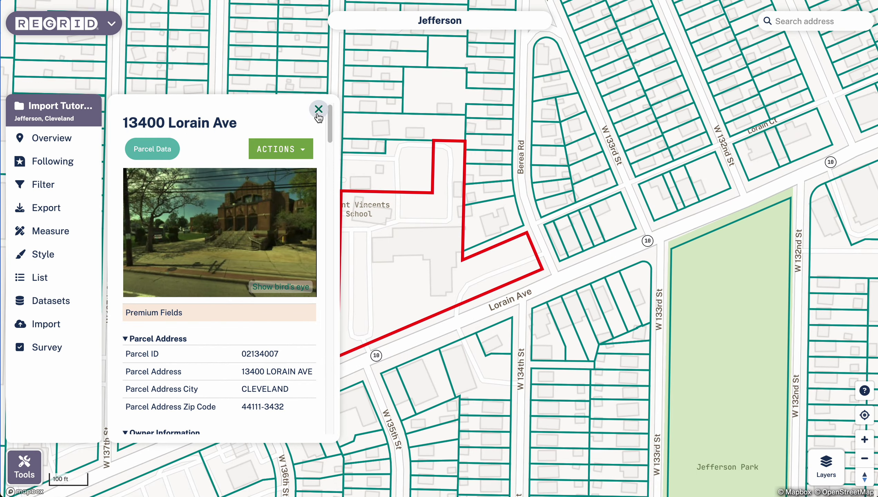
left_click(318, 110)
left_click(62, 326)
left_click(397, 300)
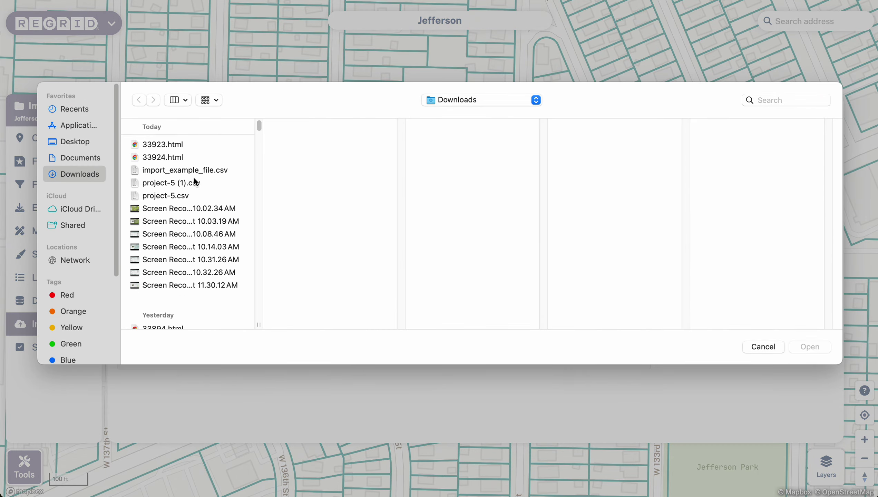
left_click(192, 171)
left_click(814, 346)
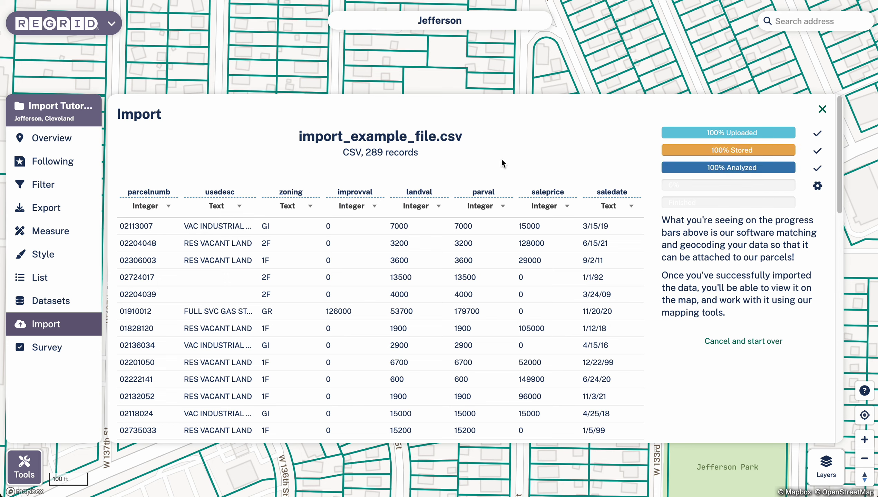
Highlight the uploaded file's name and its 289-record count in the Import dialog.
left_click_drag(362, 153, 390, 155)
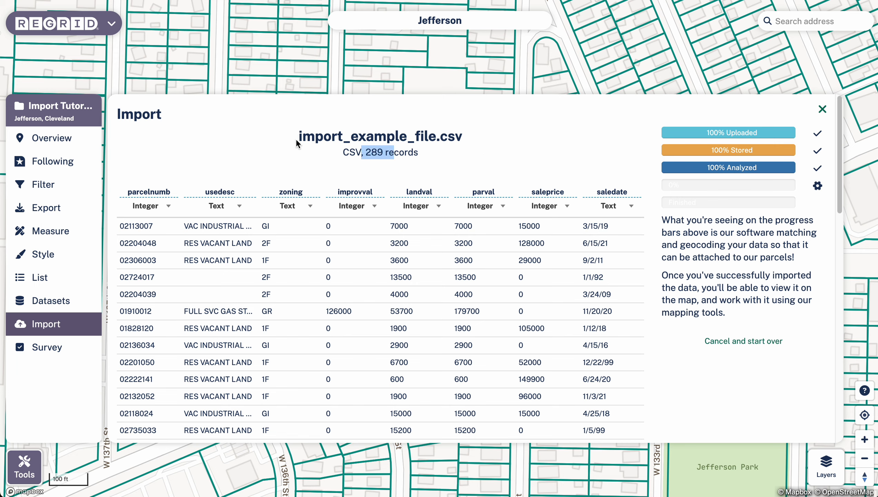
left_click_drag(298, 138, 462, 137)
left_click(467, 151)
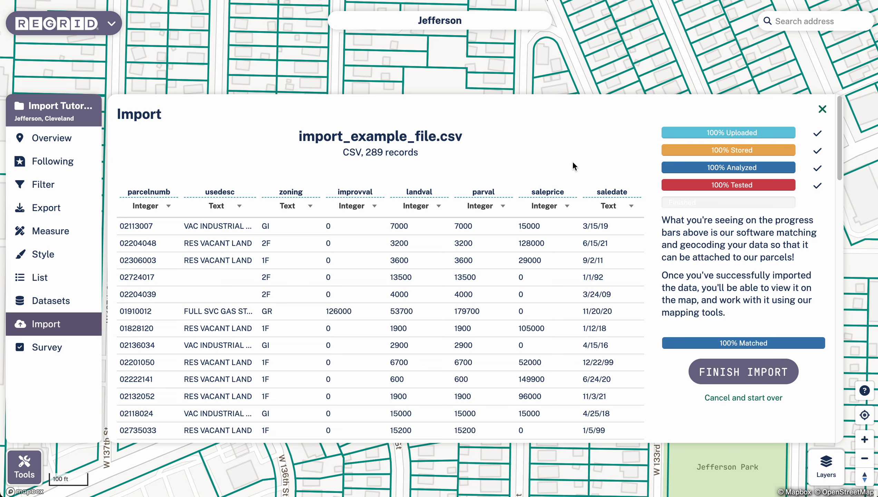
Confirm the 100% match, Cuyahoga County, OH and parcelnumb as Parcel ID, then finish importing.
scroll(597, 160, "down", 7)
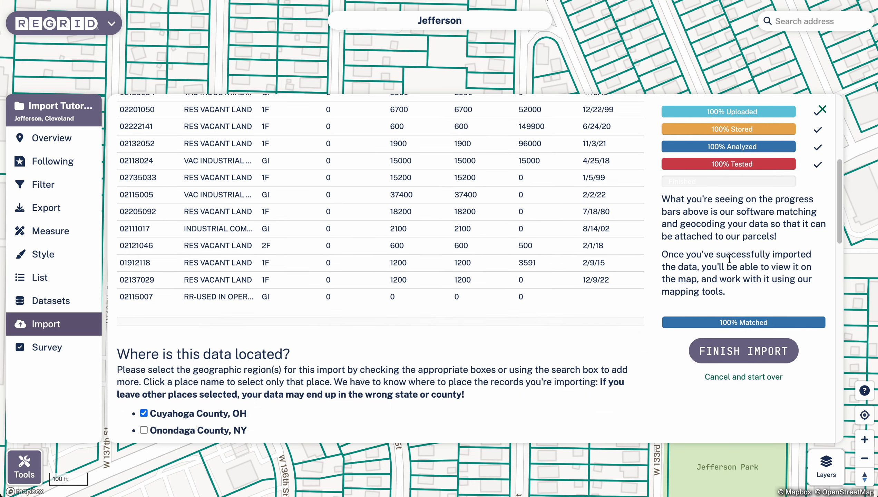
left_click_drag(718, 323, 774, 323)
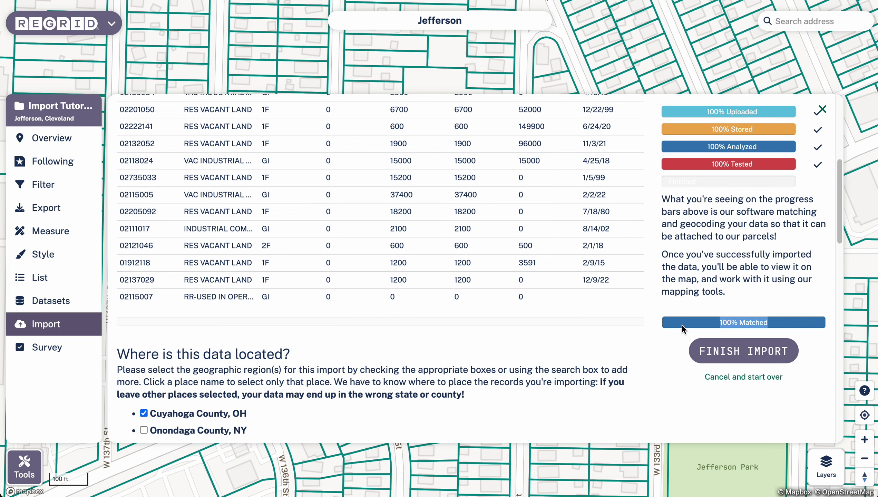
left_click(704, 327)
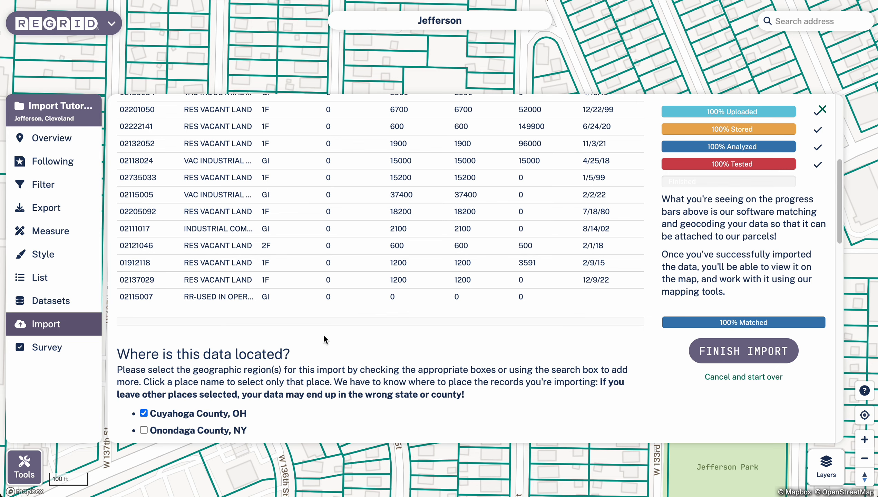
scroll(329, 349, "down", 7)
scroll(297, 282, "up", 1)
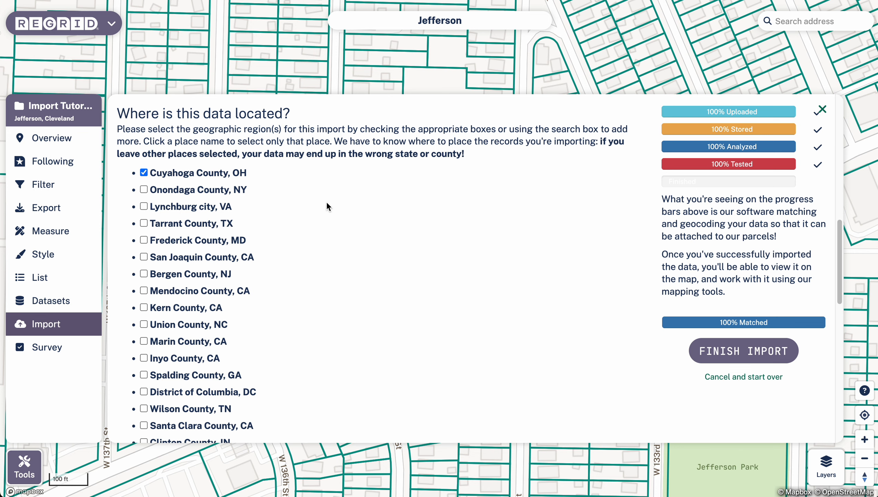
scroll(327, 210, "down", 16)
scroll(304, 242, "up", 2)
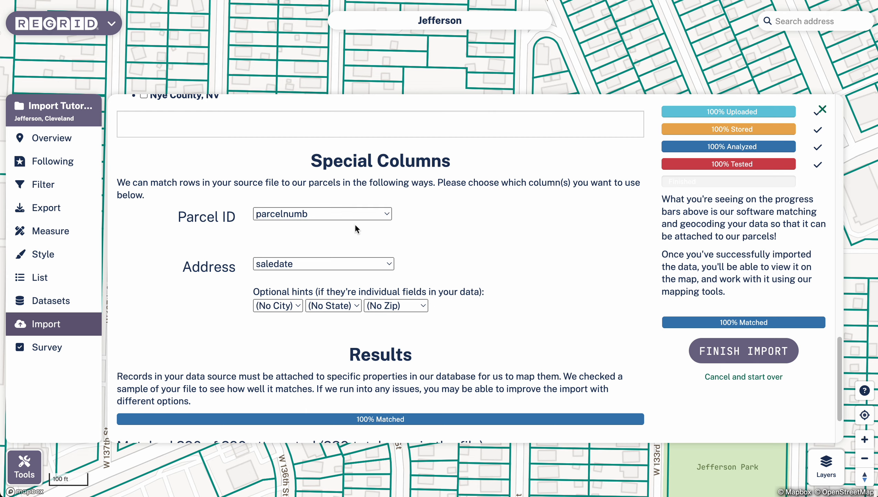
left_click(707, 353)
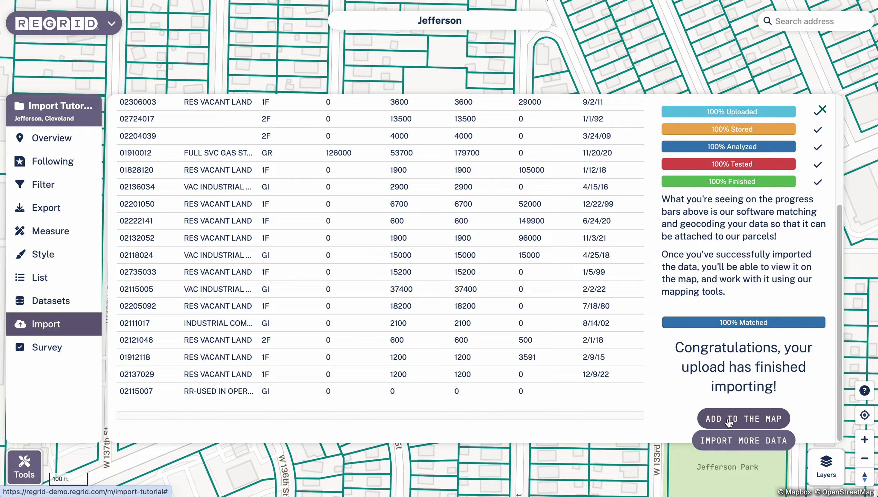
Add the imported parcels to the map and zoom in on the highlighted area.
left_click(729, 419)
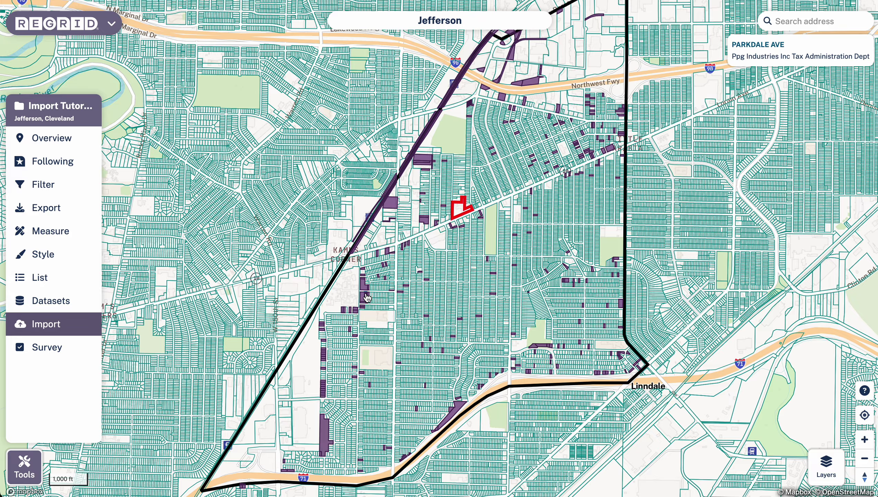
scroll(363, 293, "up", 2)
scroll(363, 291, "up", 4)
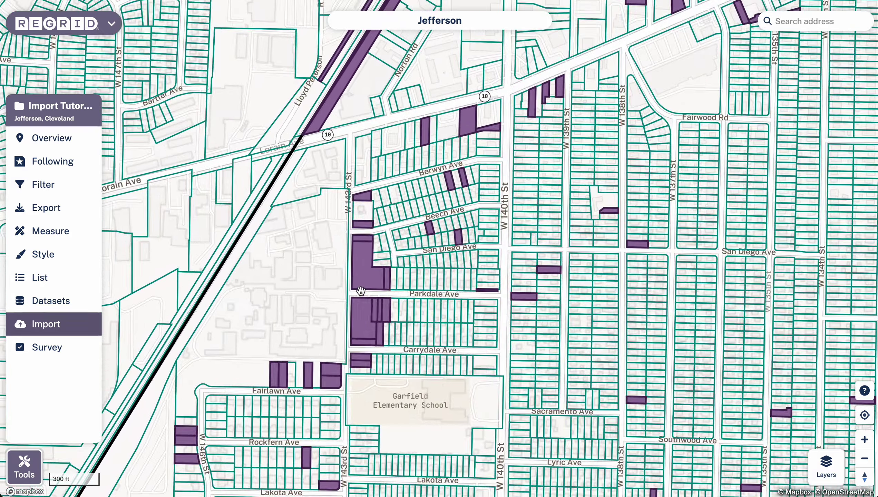
left_click(368, 281)
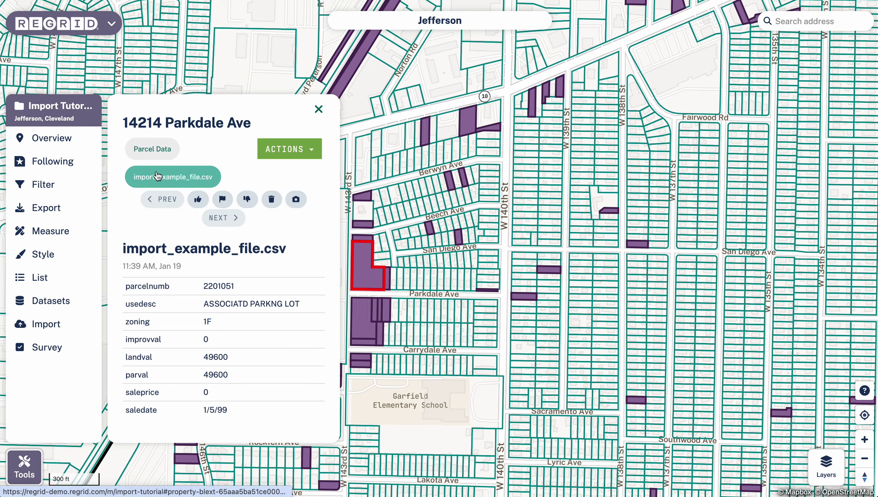
left_click(153, 150)
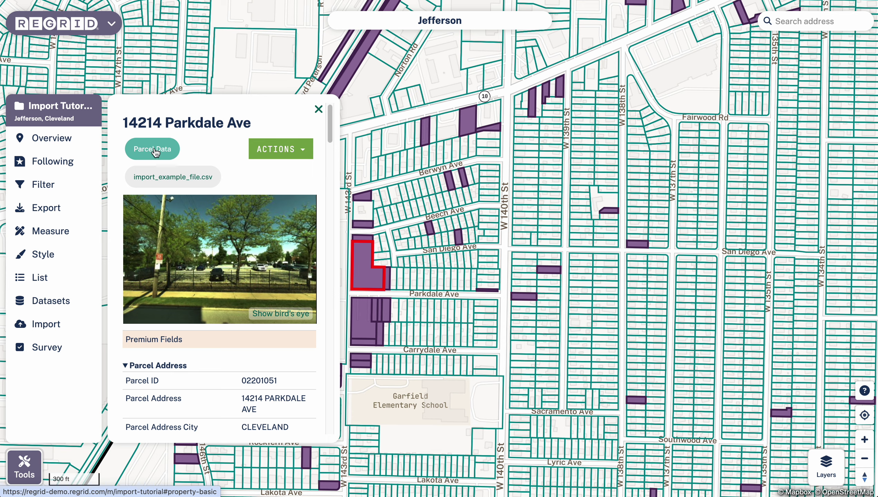
left_click(162, 178)
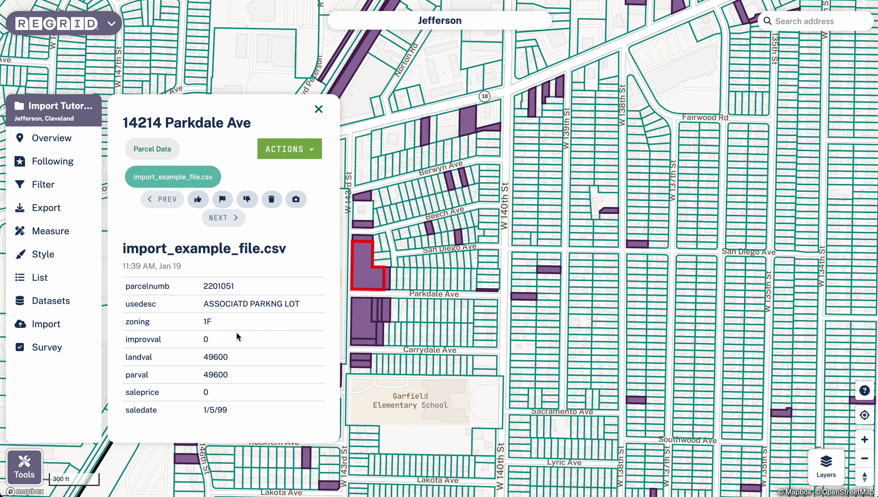
Show the 287 matched properties as a table and scroll across imported and base columns.
left_click(62, 278)
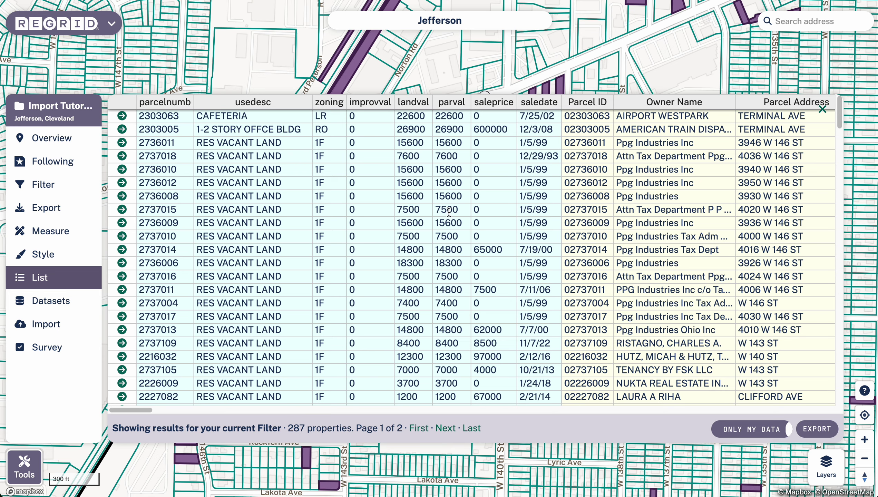
scroll(585, 224, "right", 10)
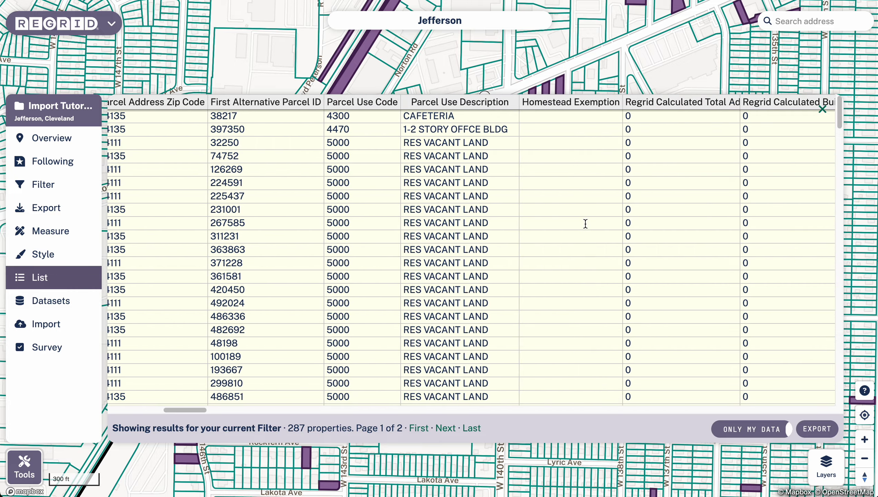
scroll(586, 224, "left", 15)
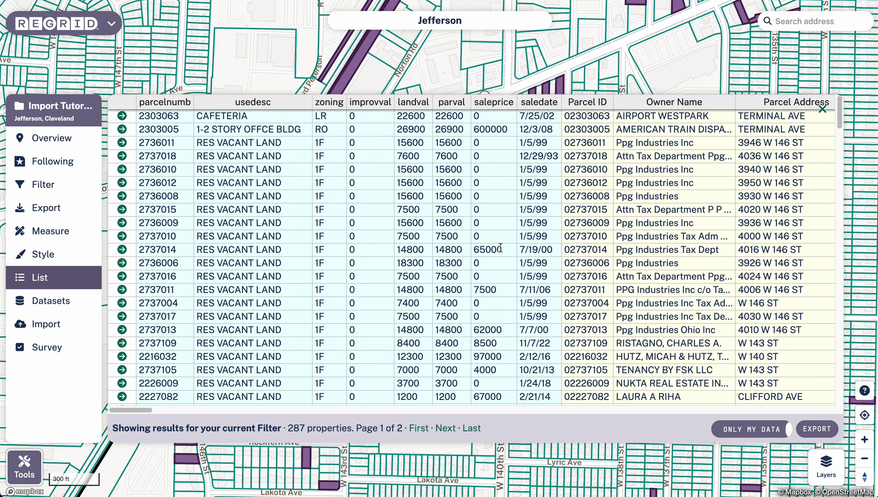
Bring up the CSV export options for the 287 listed properties.
left_click(817, 428)
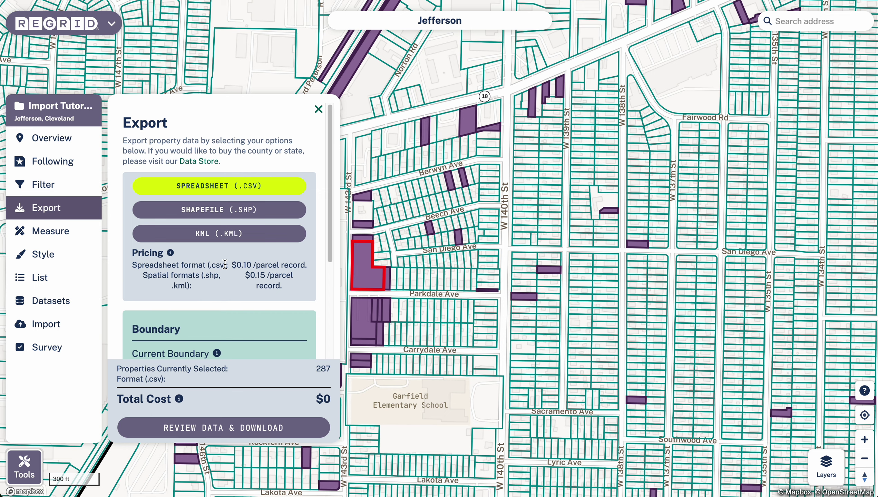
Go back to the Import panel to upload another property spreadsheet.
mouse_move(368, 276)
left_click(46, 323)
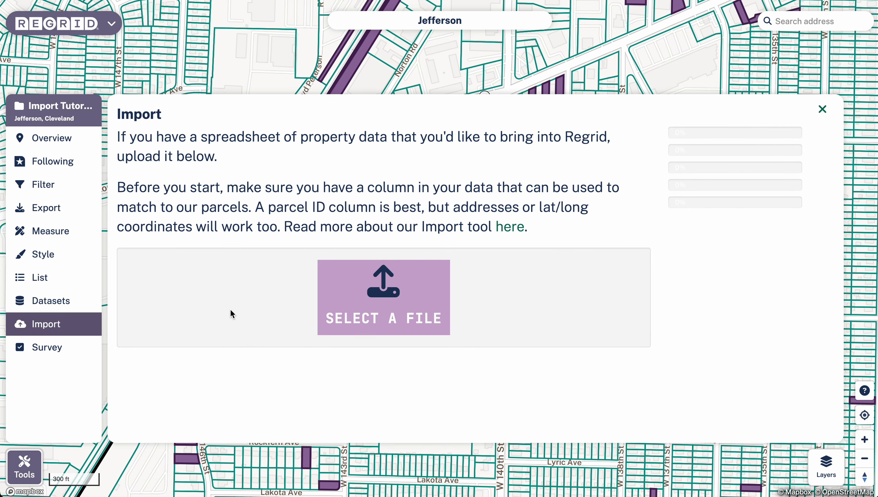